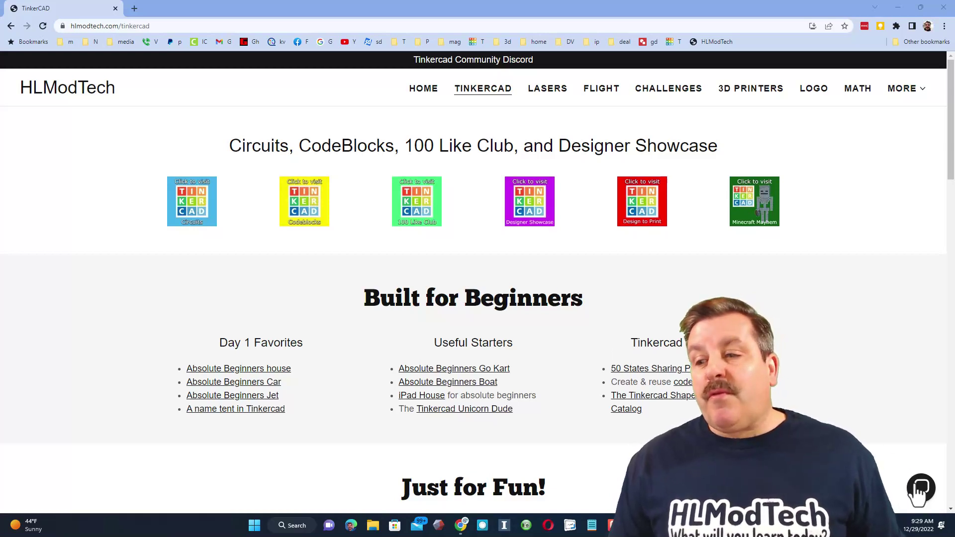
# Open and close the HLModTech Contact Us chat, then follow the Tinkercad Community Discord banner
pyautogui.click(921, 487)
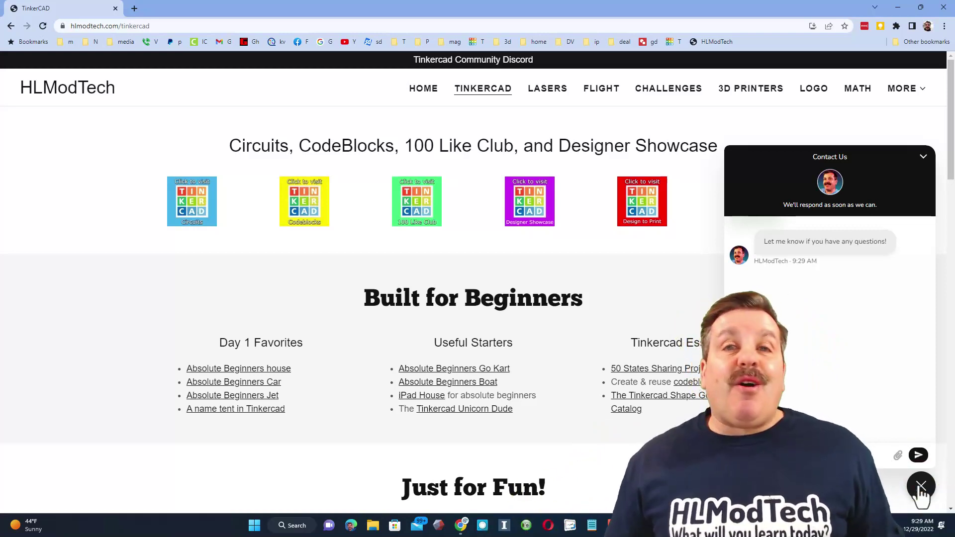
pyautogui.click(921, 487)
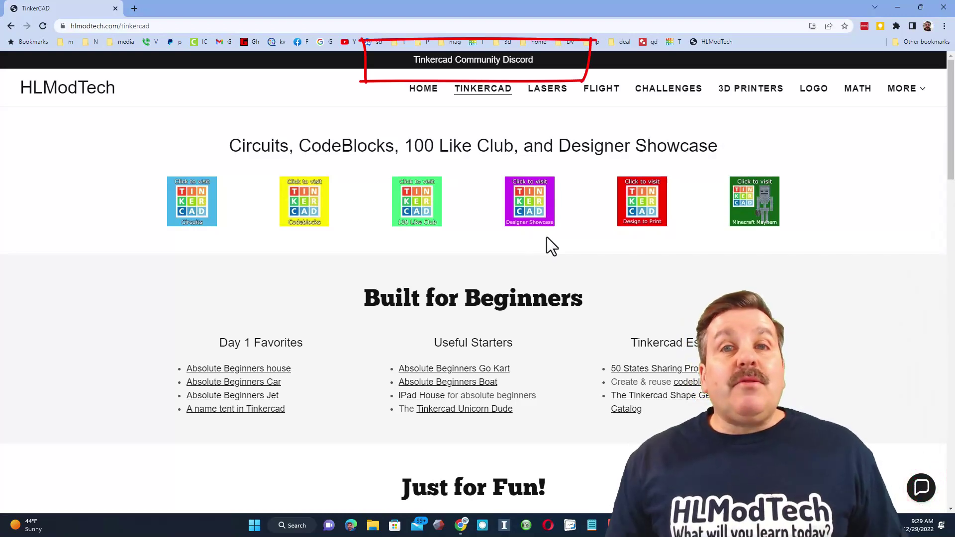
pyautogui.click(495, 49)
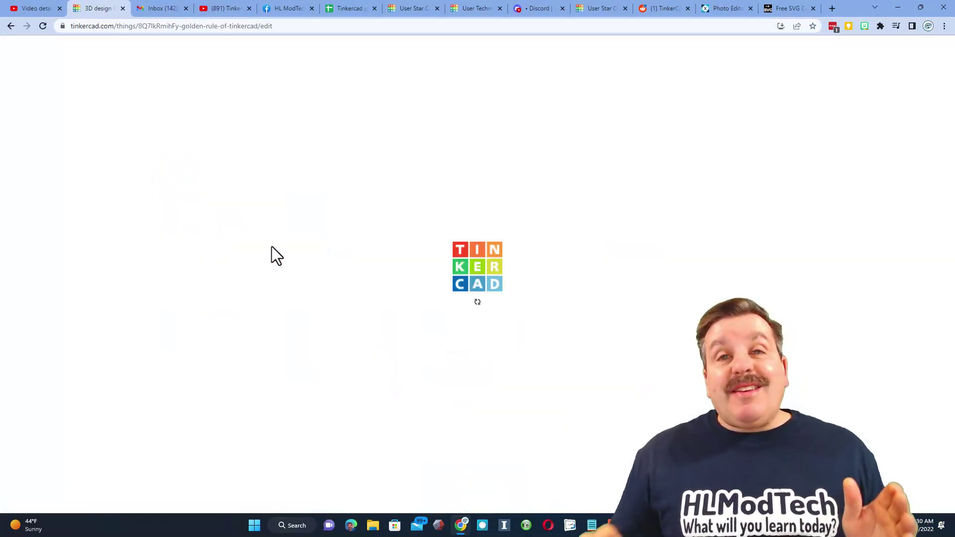
# Orbit the Golden Rule model slightly, then return to the Your designs dashboard
pyautogui.click(632, 244)
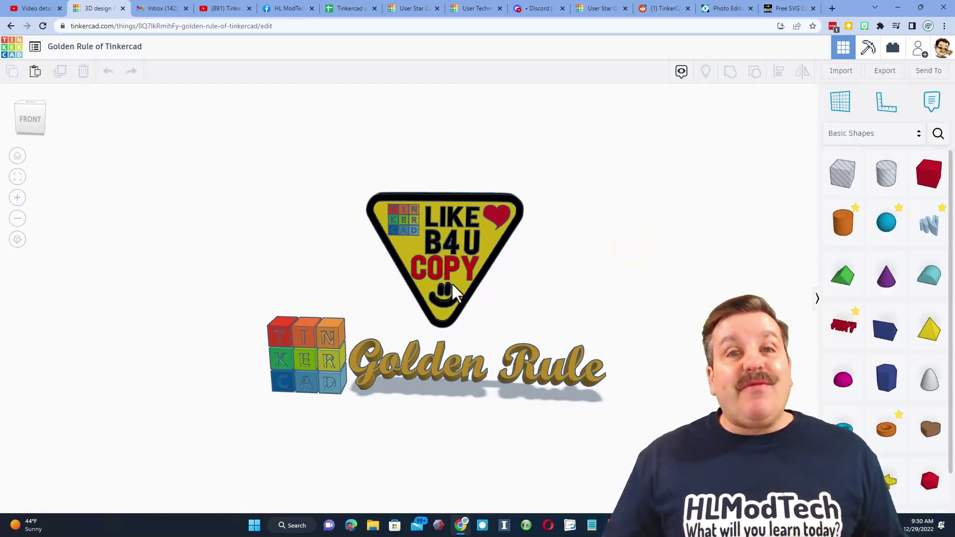
pyautogui.moveTo(595, 280); pyautogui.dragTo(617, 288, button='right')
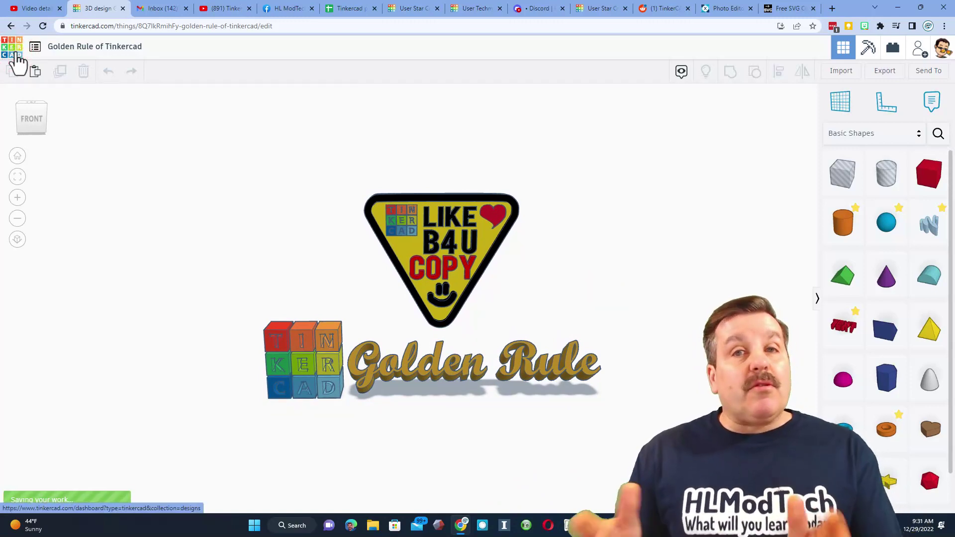
pyautogui.click(17, 59)
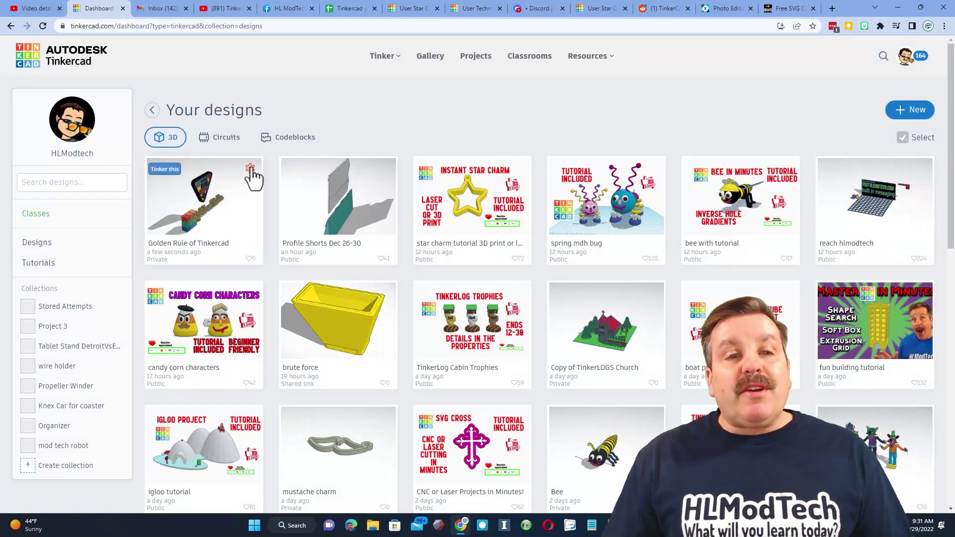
# Open the Golden Rule design's Properties and paste the tutorial-and-links description
pyautogui.click(251, 168)
pyautogui.click(189, 192)
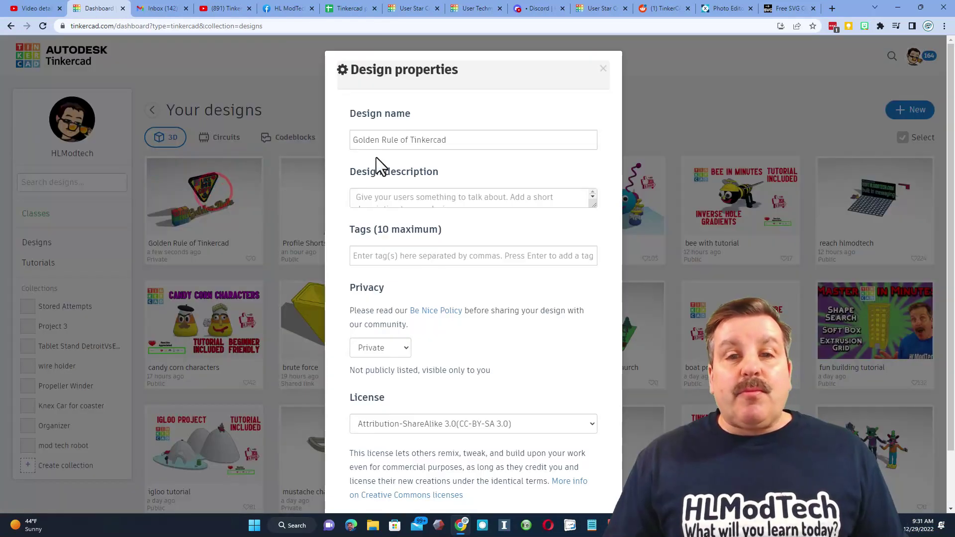
pyautogui.click(393, 202)
pyautogui.write('Tutorial: https://youtu.be/xnRfxTJjRvg  If you make something awesome, please share it with me. https://youtu.be/XeDQjhRK8lg  Have a great day & Keep Tinkering!  https://www.youtube.com/c/HLModTech https://hlmodtech.com/tinkercad')
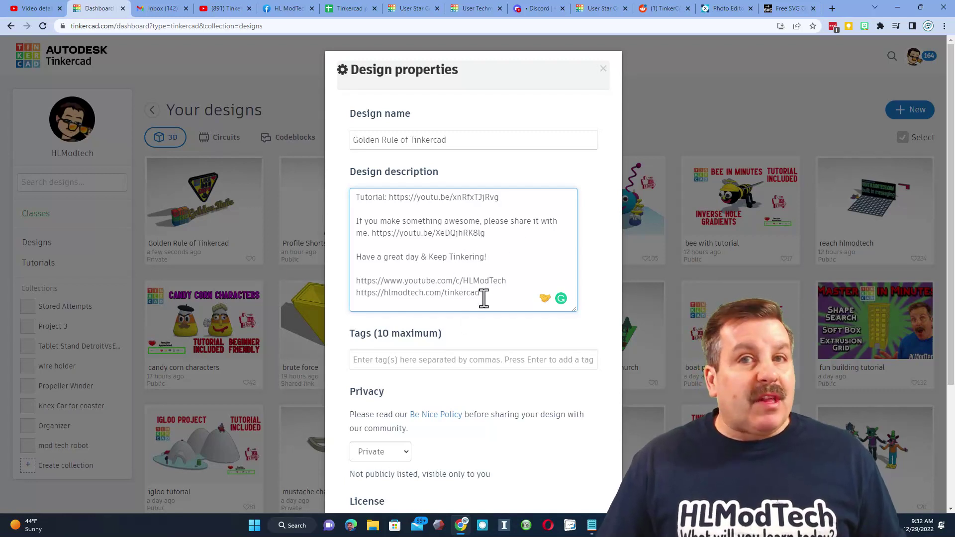
pyautogui.scroll(-1, 483, 318)
# Add the hl modtech tag set plus golden rule and like before you copy tags
pyautogui.click(456, 310)
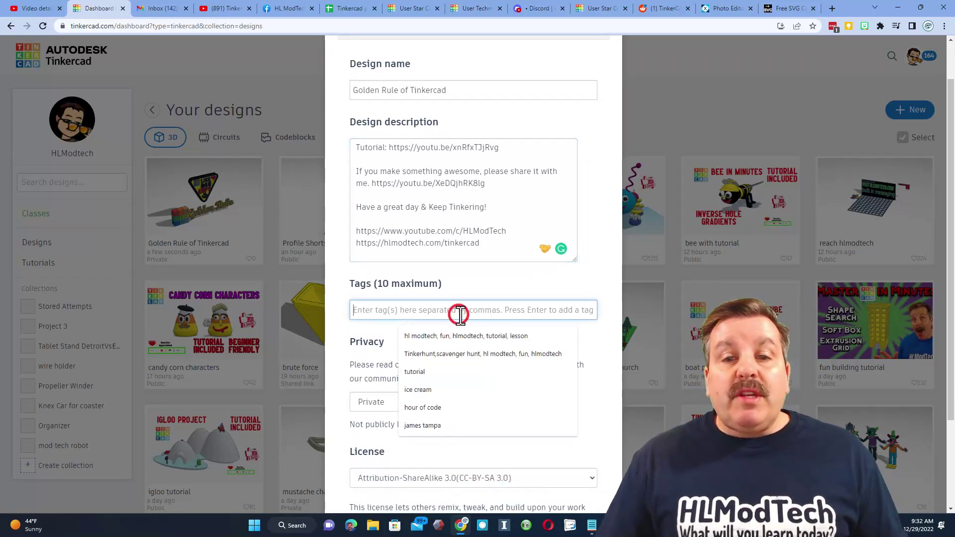
pyautogui.click(462, 331)
pyautogui.write('gol')
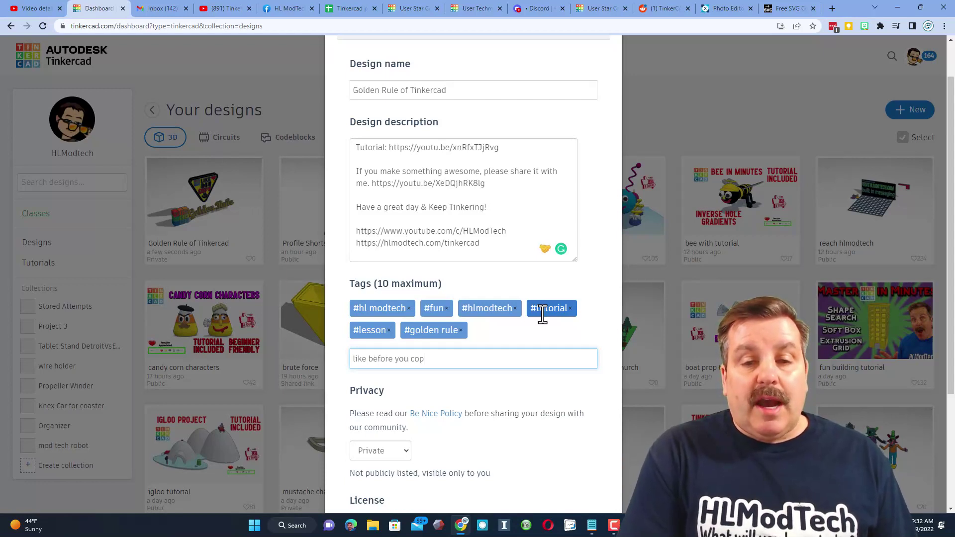
pyautogui.press('Return')
# Set privacy to Public and keep the Attribution-ShareAlike license
pyautogui.scroll(-3, 436, 300)
pyautogui.click(392, 302)
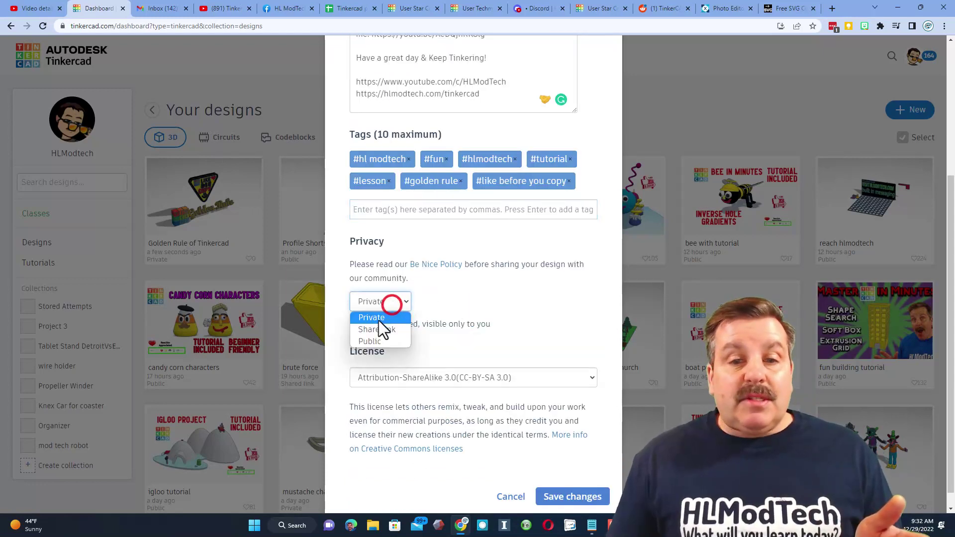
pyautogui.click(373, 339)
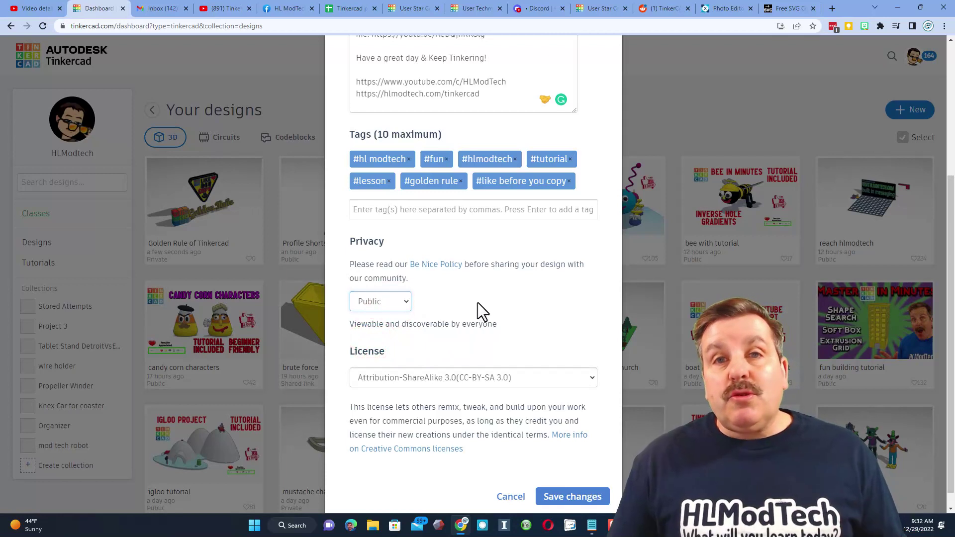
pyautogui.click(454, 378)
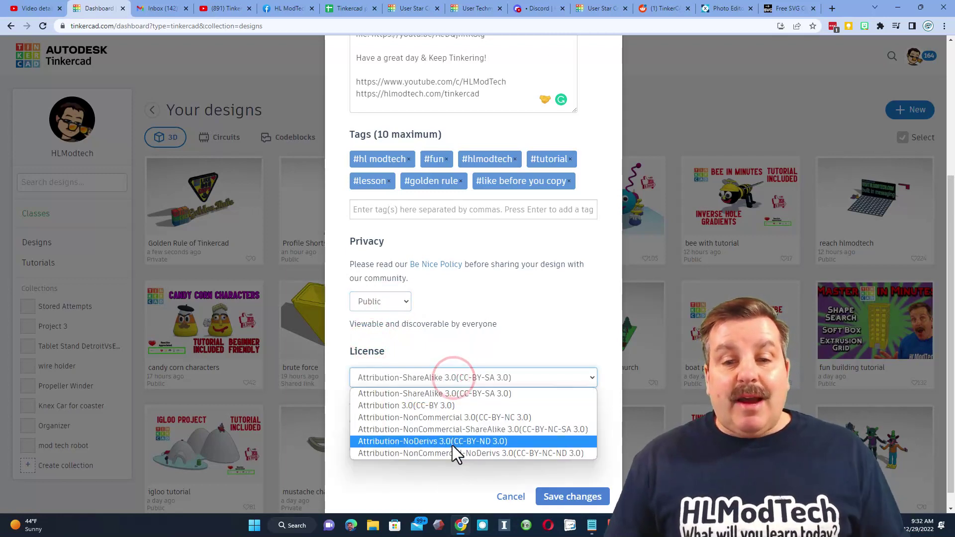
pyautogui.click(452, 357)
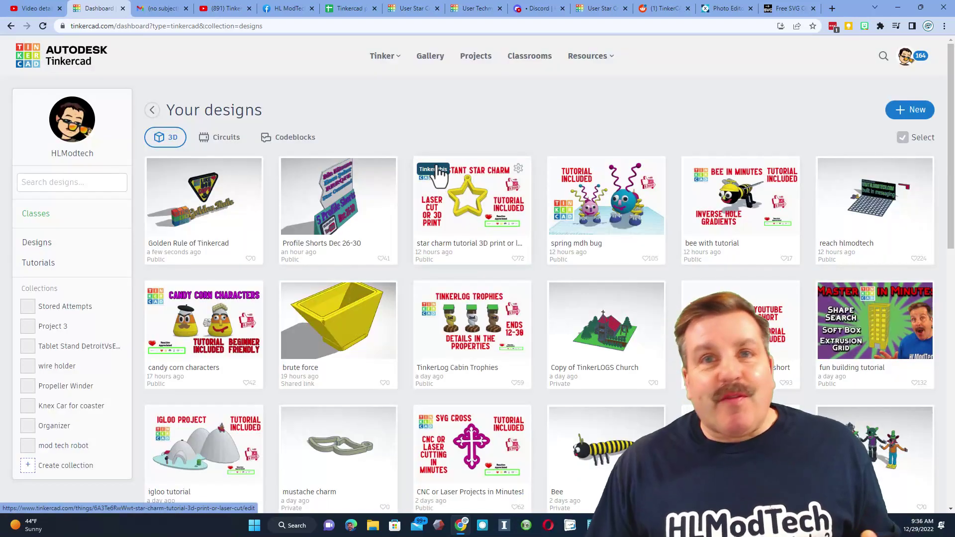
# Show the Community gallery as small cards sorted by most recent
pyautogui.click(427, 56)
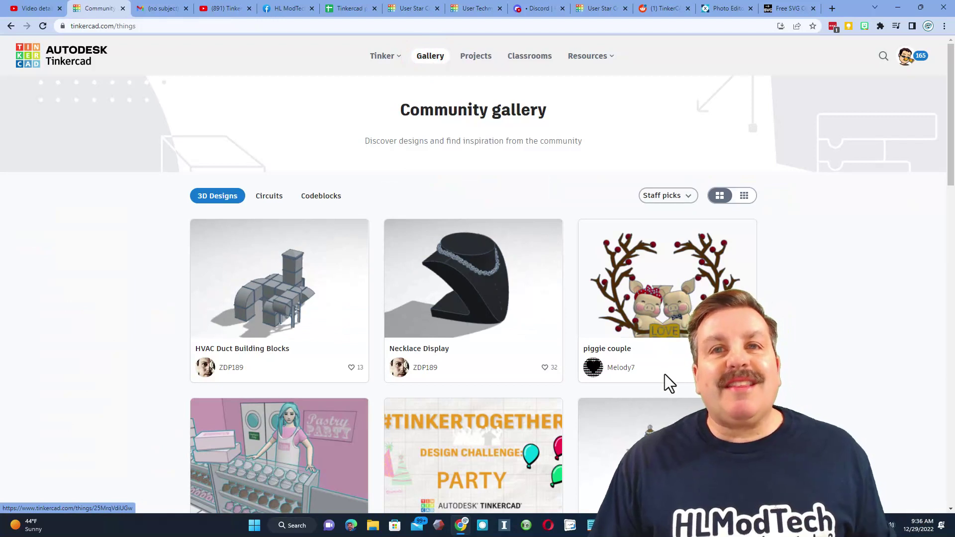
pyautogui.scroll(-3, 591, 368)
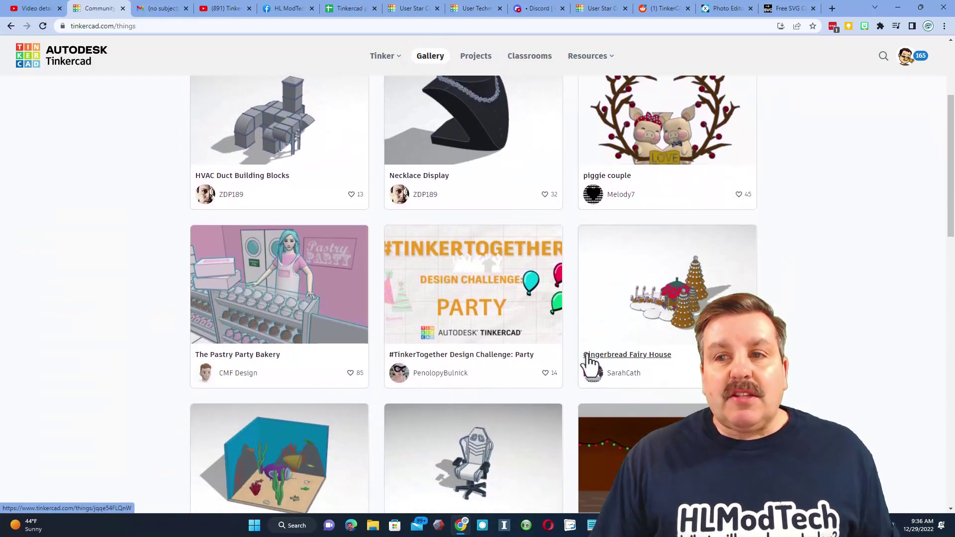
pyautogui.scroll(1, 689, 214)
pyautogui.click(744, 96)
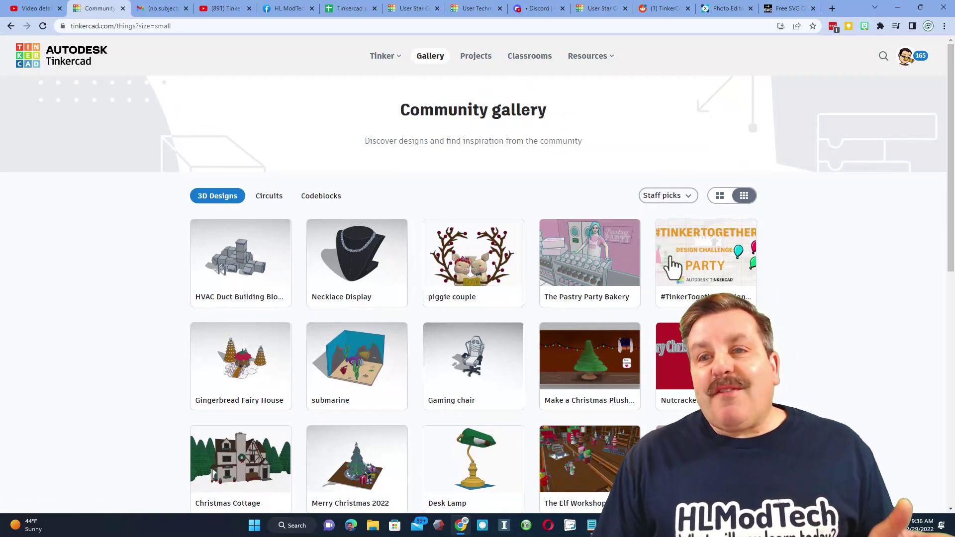
pyautogui.click(669, 194)
pyautogui.click(667, 216)
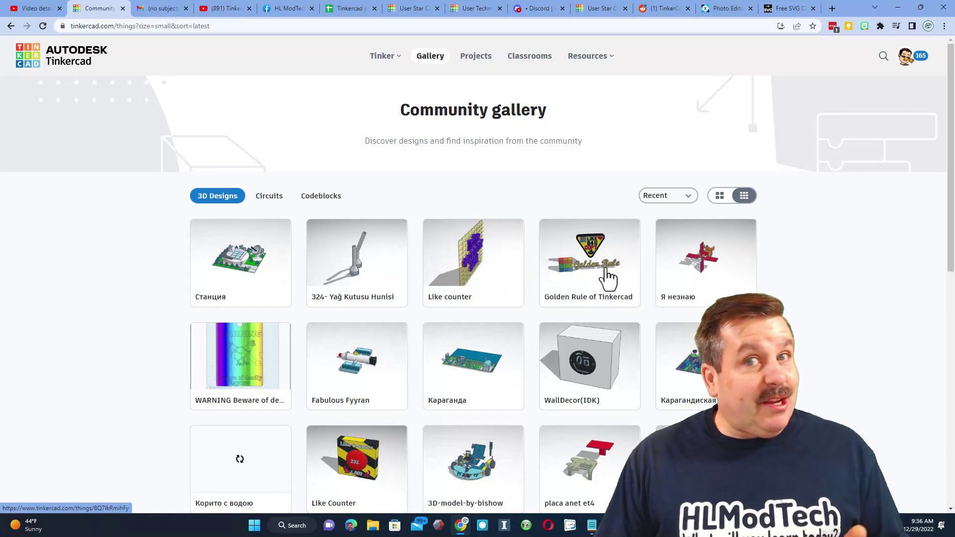
# Open the Golden Rule of Tinkercad page, check its reaction choices, and go back
pyautogui.click(577, 286)
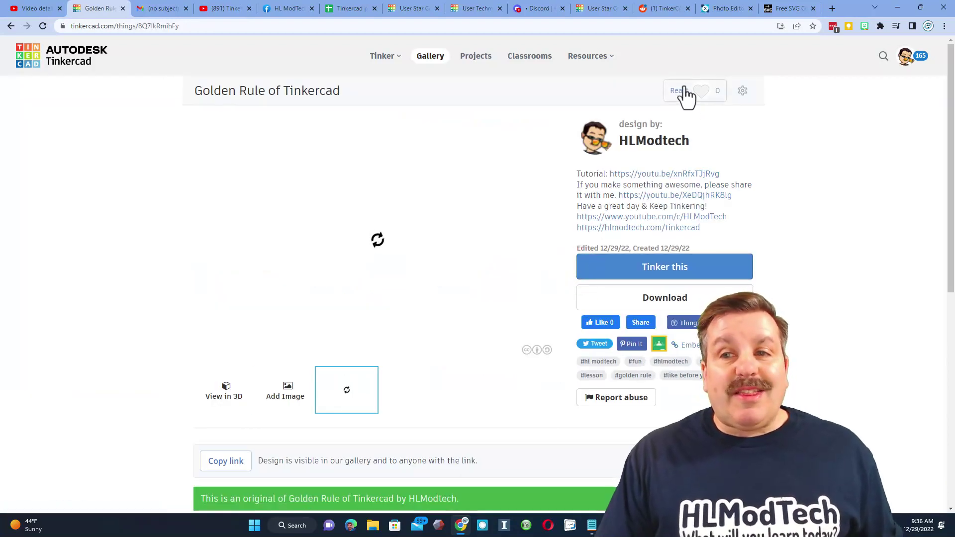
pyautogui.click(694, 92)
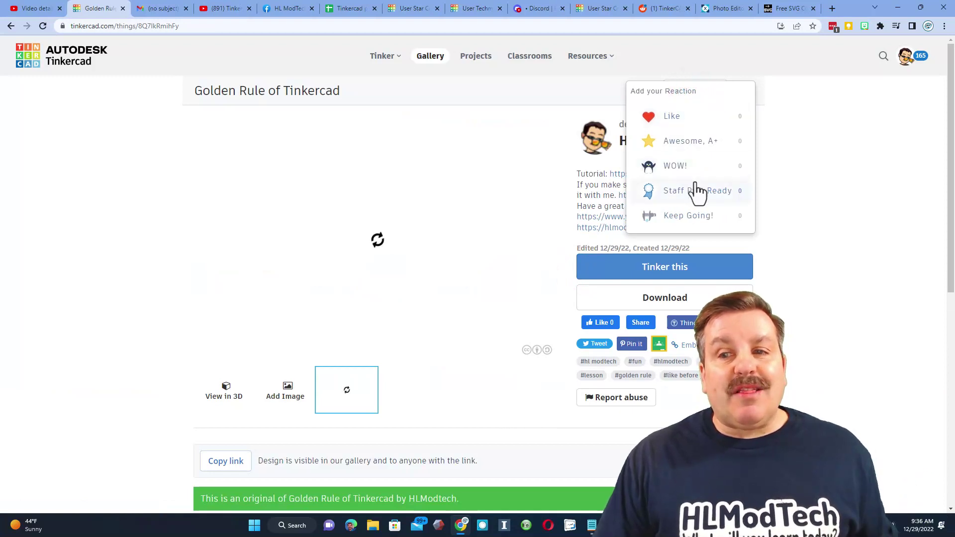
pyautogui.click(794, 226)
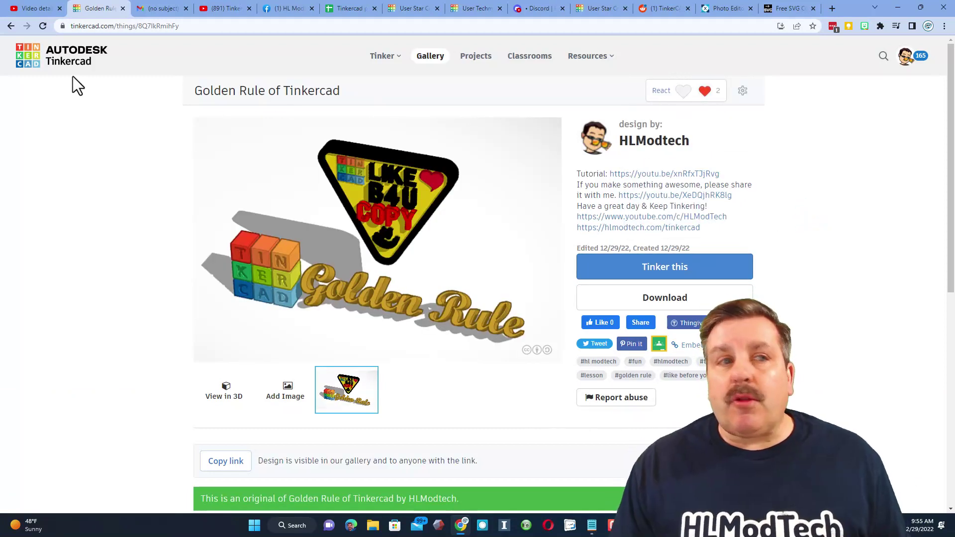
pyautogui.click(11, 26)
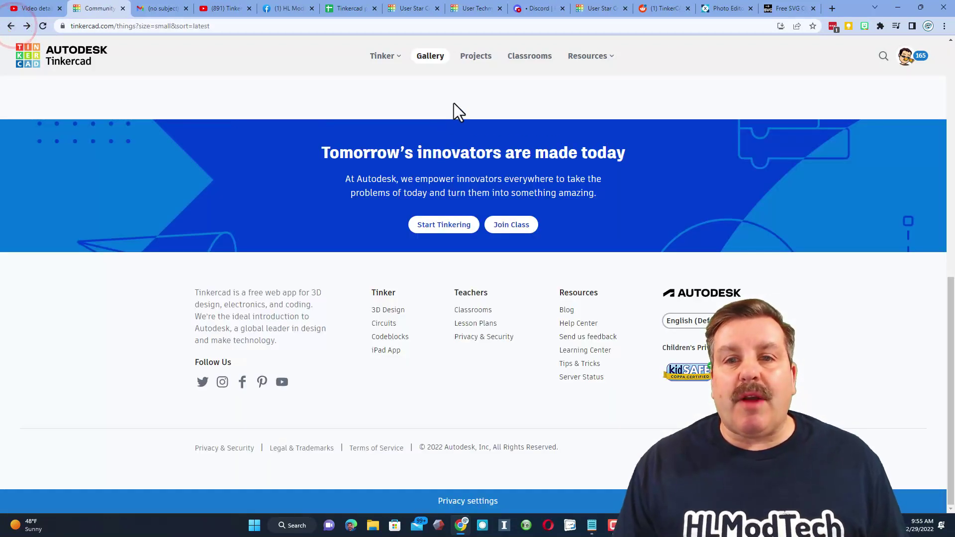
# Give the Mulled wine design an Awesome, A+ reaction and return to the gallery
pyautogui.scroll(5, 537, 234)
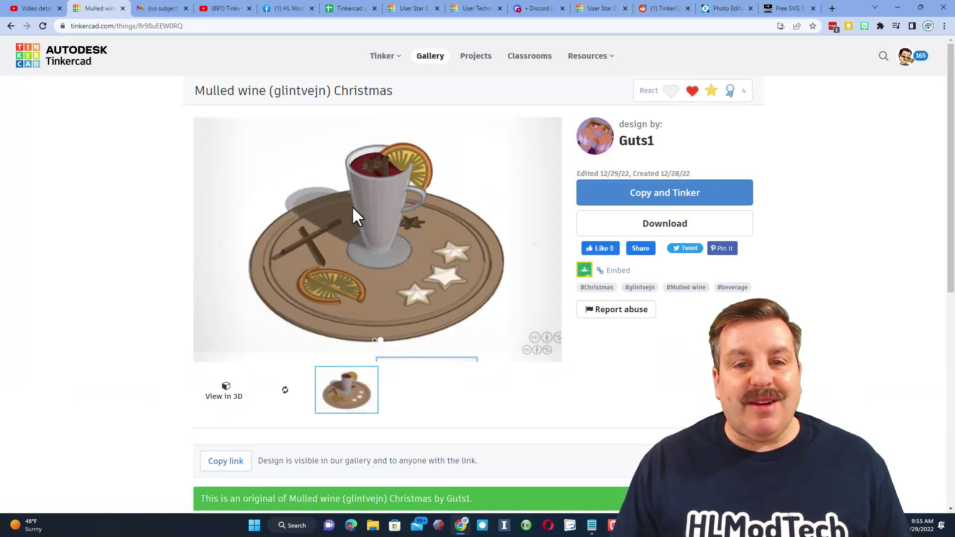
pyautogui.click(692, 93)
pyautogui.click(687, 144)
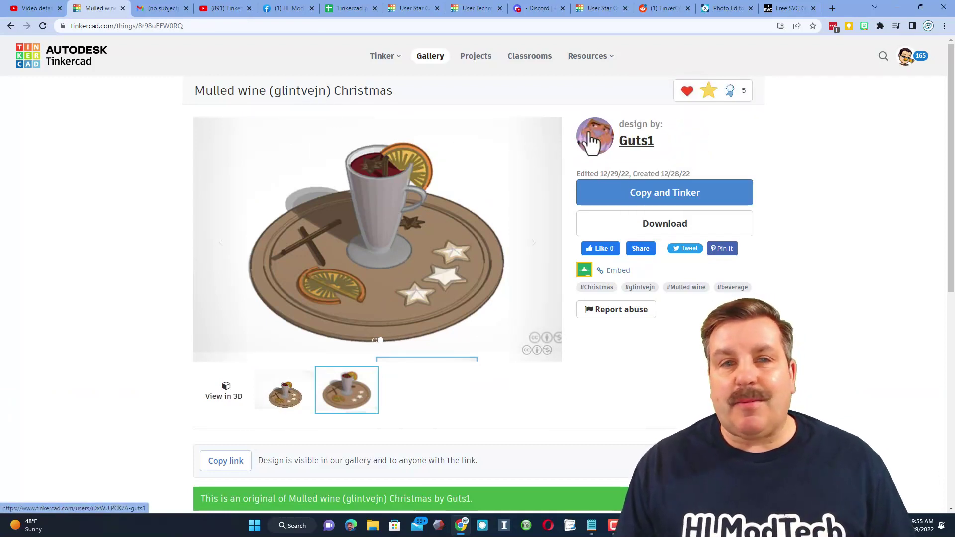
pyautogui.click(11, 26)
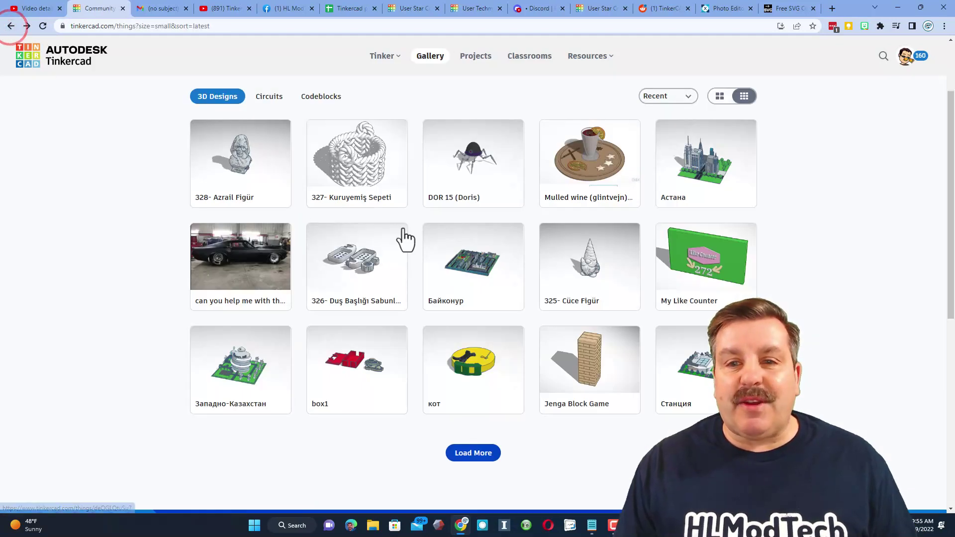
# Give the кот design an Awesome reaction and return to the gallery
pyautogui.click(477, 360)
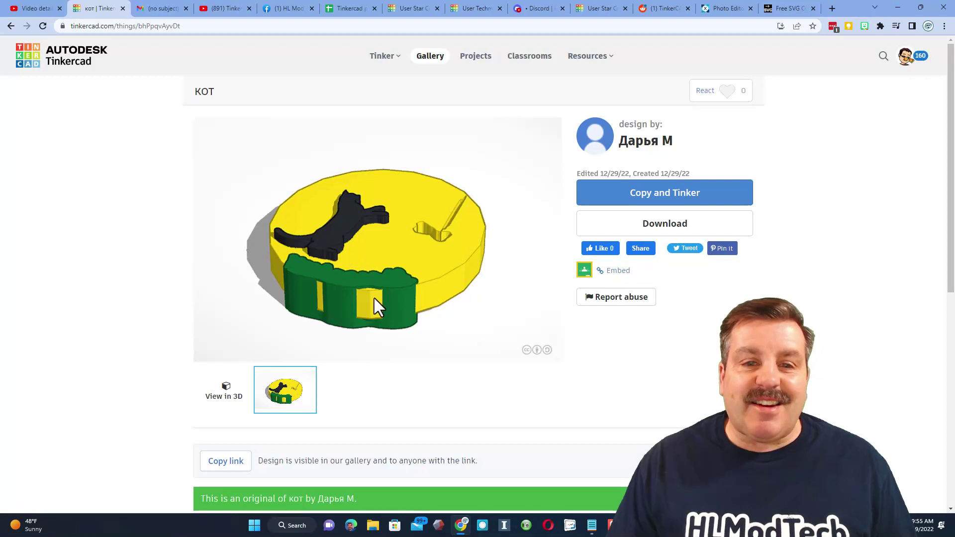
pyautogui.click(725, 90)
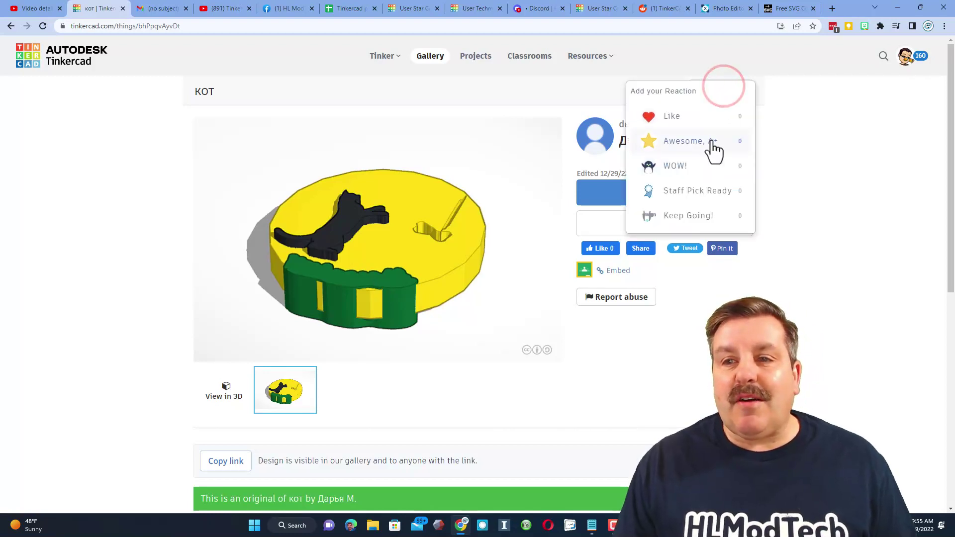
pyautogui.click(715, 144)
pyautogui.hotkey('alt', 'Left')
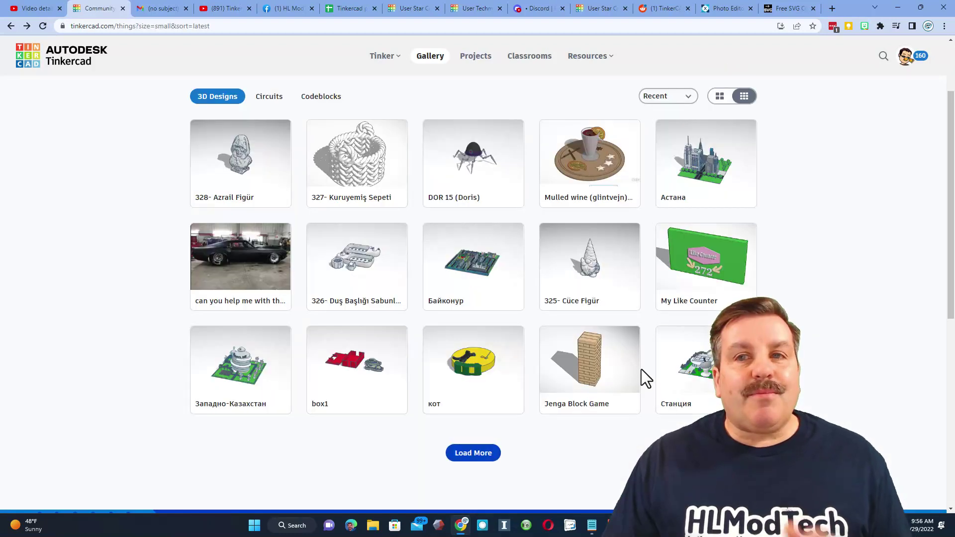
# Give Станция a WOW reaction, then open the Golden Rule designer's profile
pyautogui.click(706, 364)
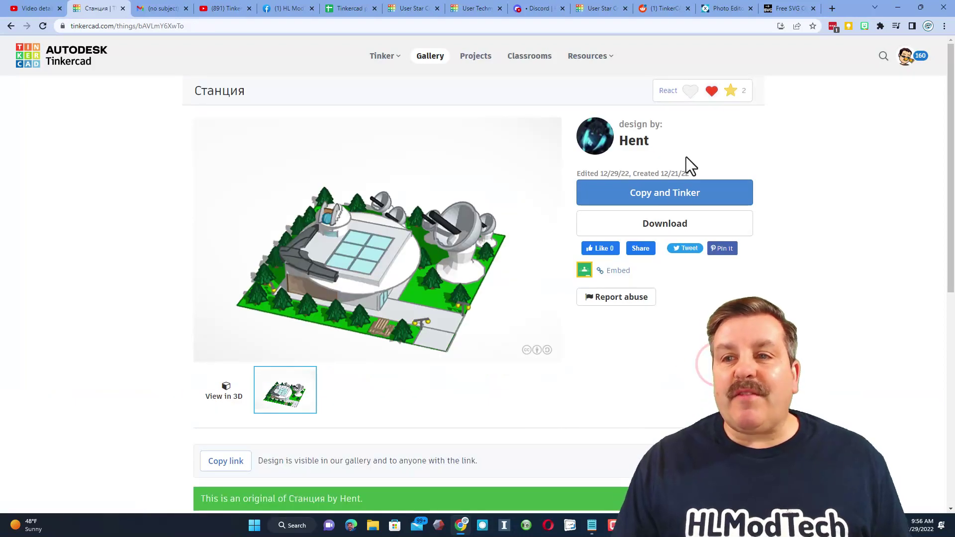
pyautogui.click(694, 92)
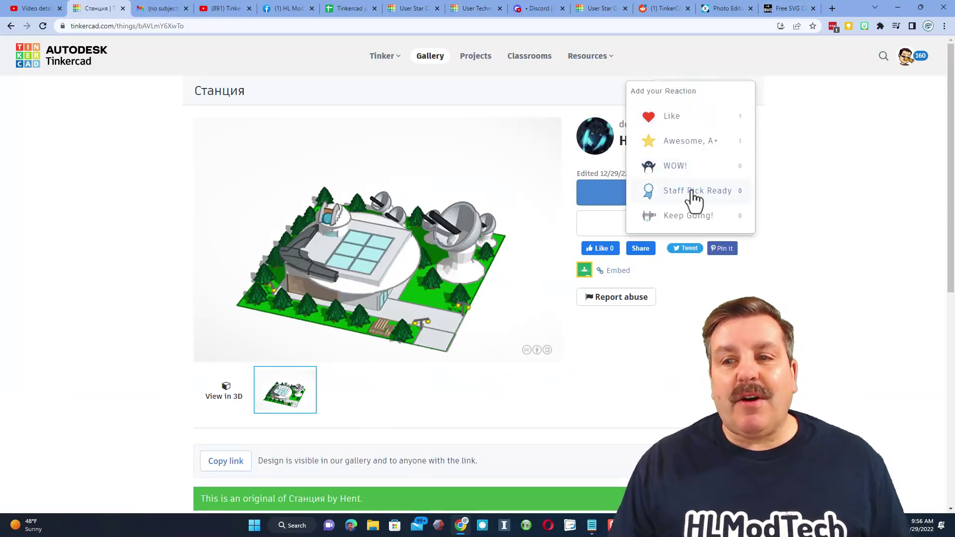
pyautogui.click(691, 165)
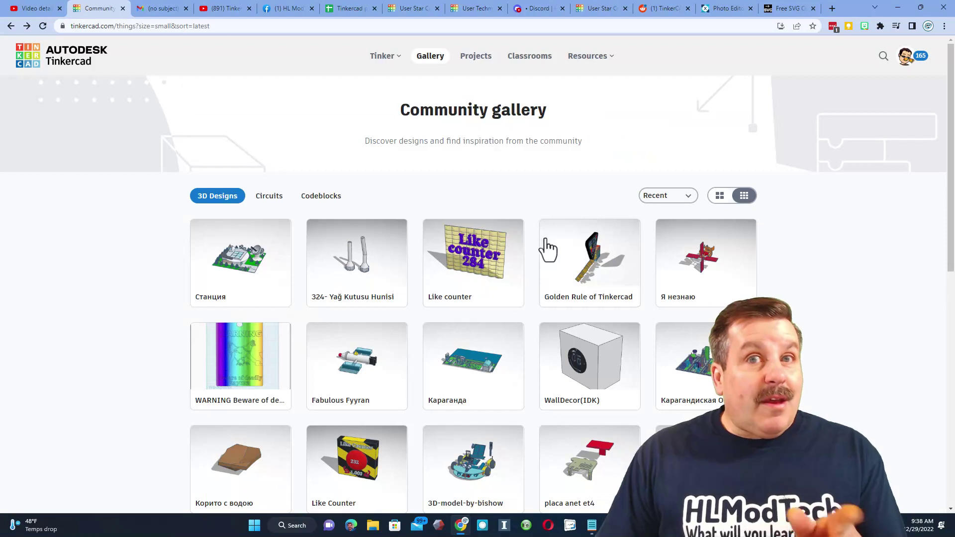
pyautogui.click(597, 263)
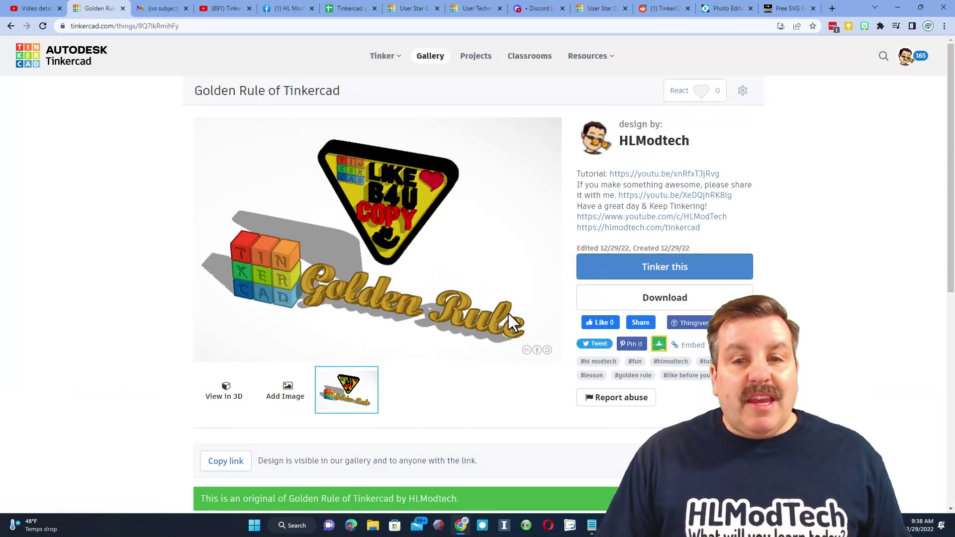
pyautogui.click(647, 141)
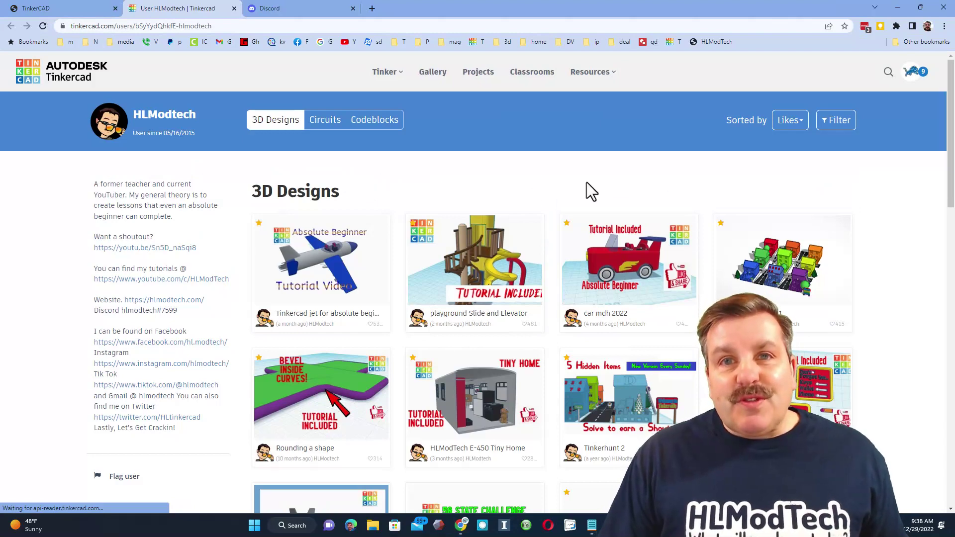
# Preview the Tinkercad jet design, then sort profile designs by Trending, then Recent
pyautogui.click(366, 276)
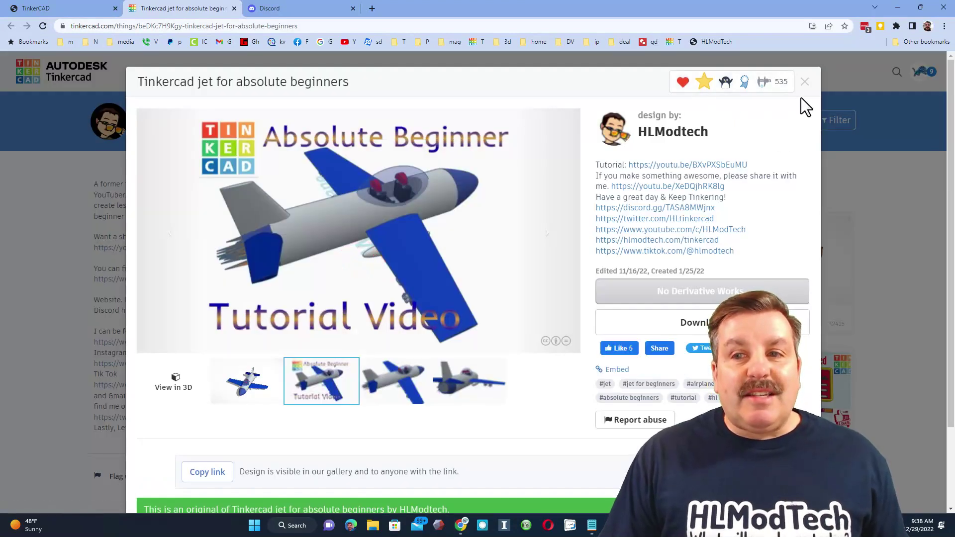
pyautogui.click(803, 81)
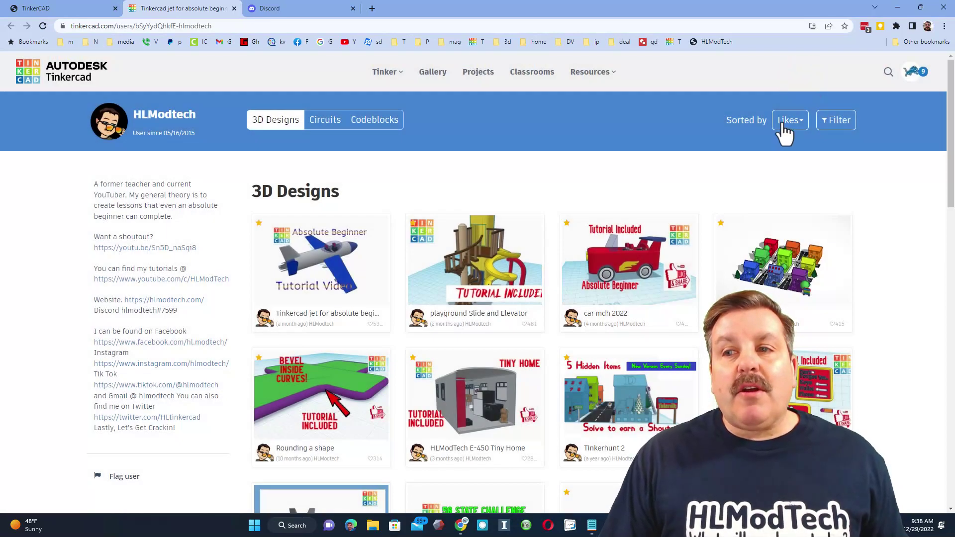
pyautogui.click(755, 164)
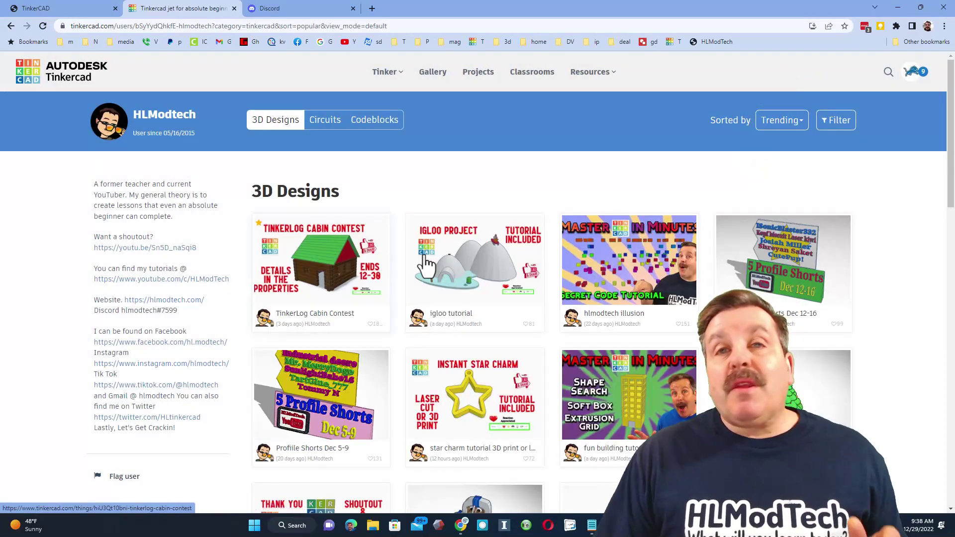
pyautogui.click(786, 116)
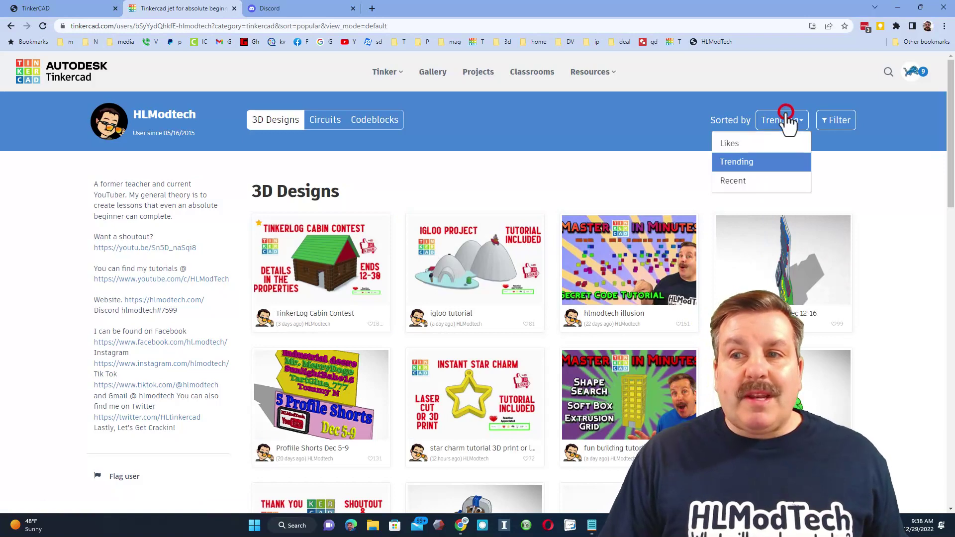
pyautogui.click(740, 182)
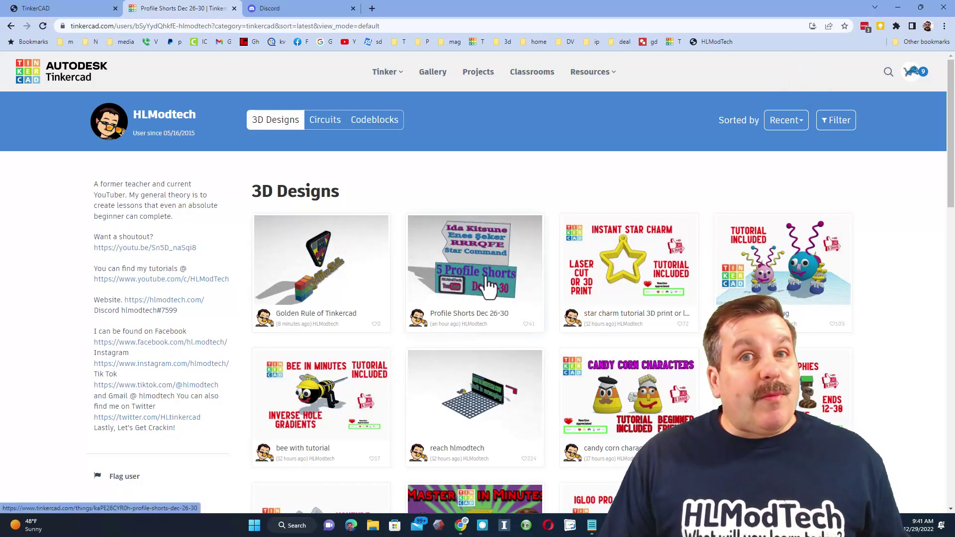
# Preview the Profile Shorts Dec 26-30 and reach hlmodtech designs
pyautogui.click(483, 277)
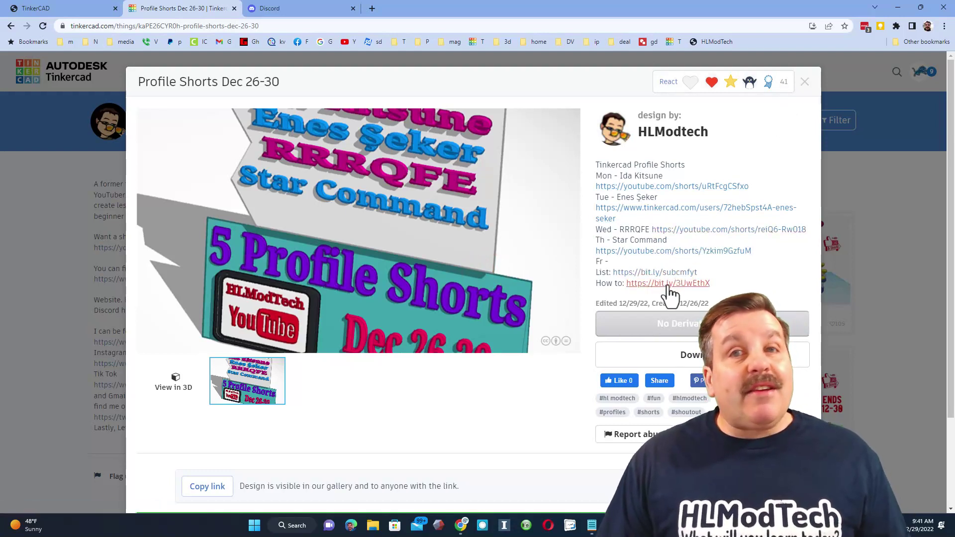
pyautogui.click(804, 80)
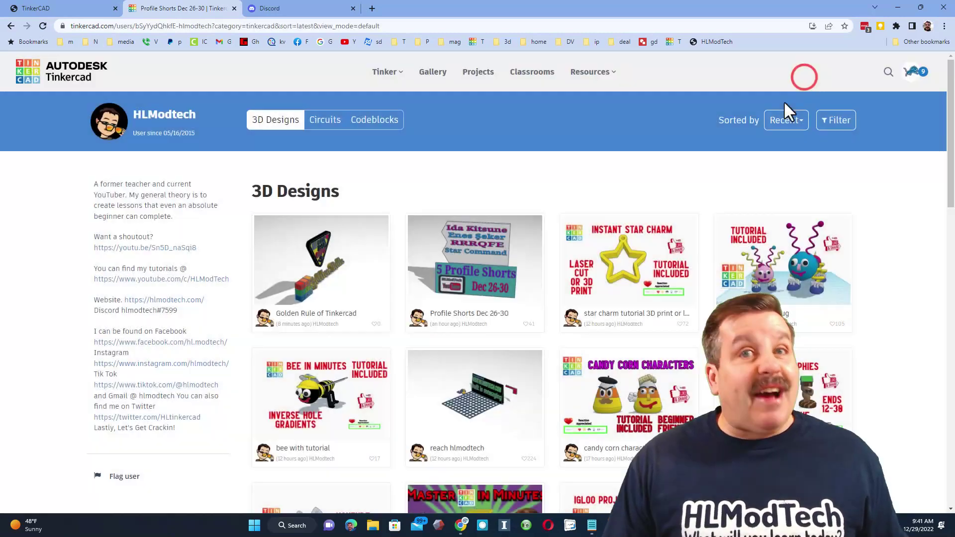
pyautogui.click(463, 371)
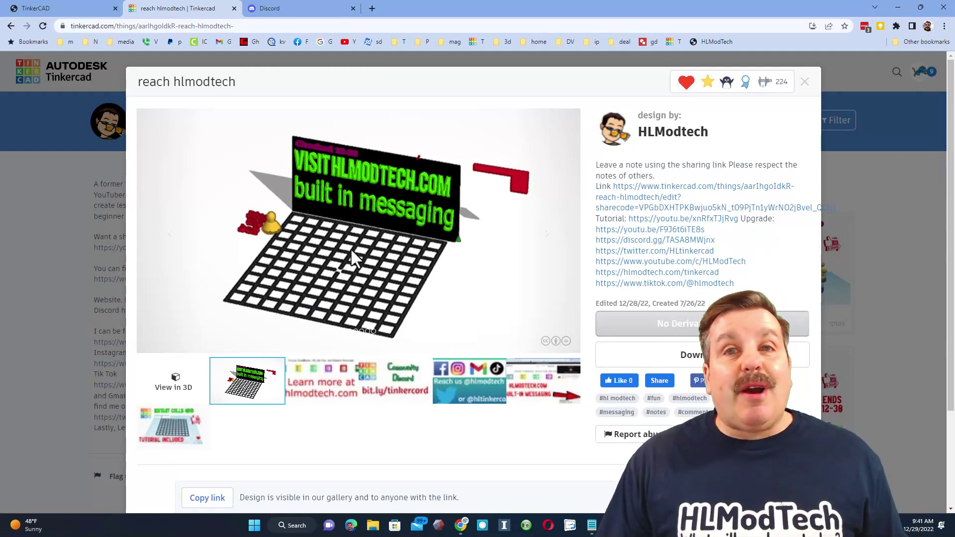
pyautogui.click(804, 82)
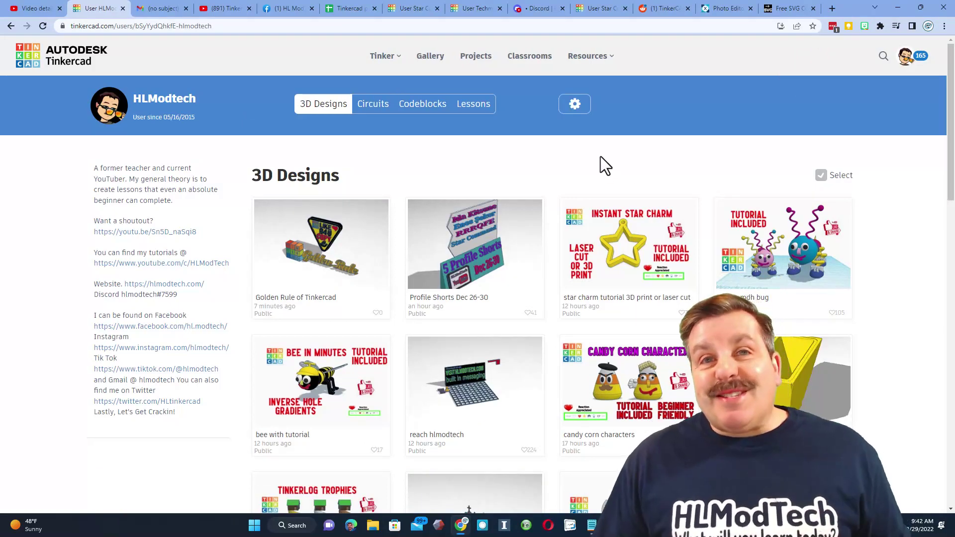
# View all notifications, then preview Golden Rule of Tinkercad and show its reaction choices
pyautogui.click(910, 60)
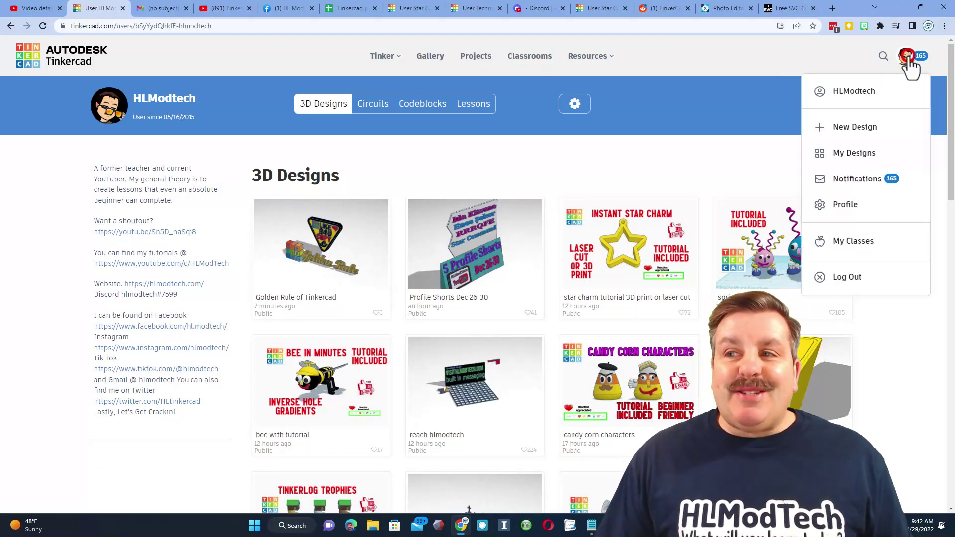
pyautogui.click(860, 180)
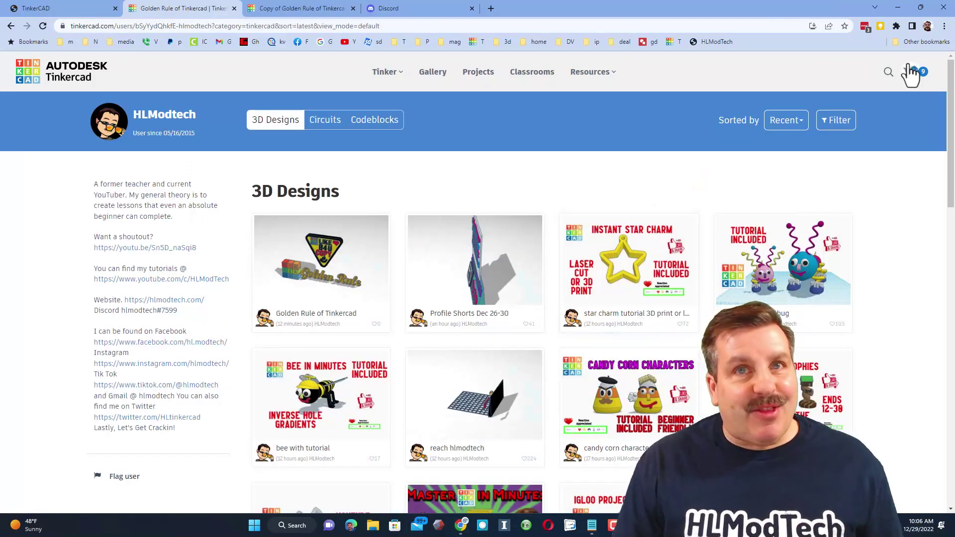
pyautogui.click(320, 281)
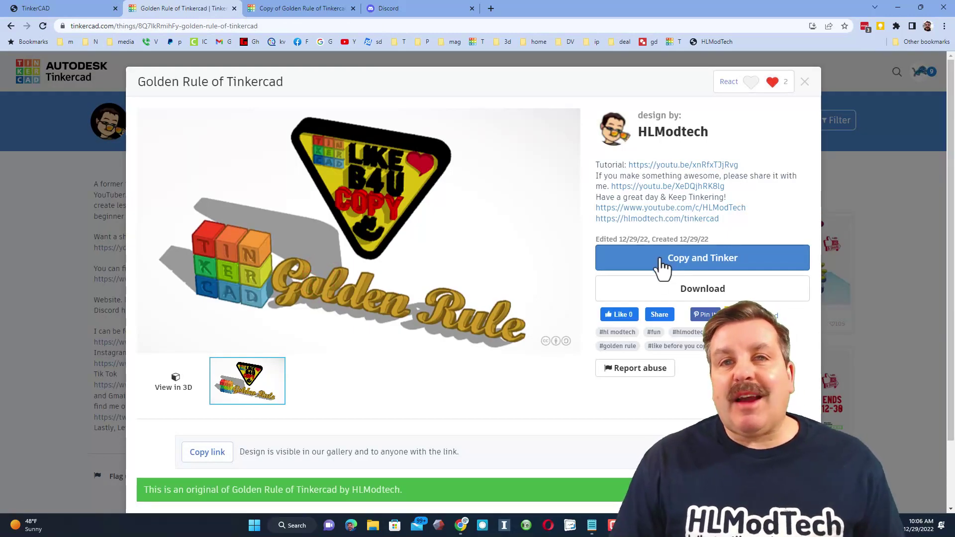
pyautogui.click(751, 79)
# Like the Golden Rule of Tinkercad design and scroll through the notifications
pyautogui.click(746, 108)
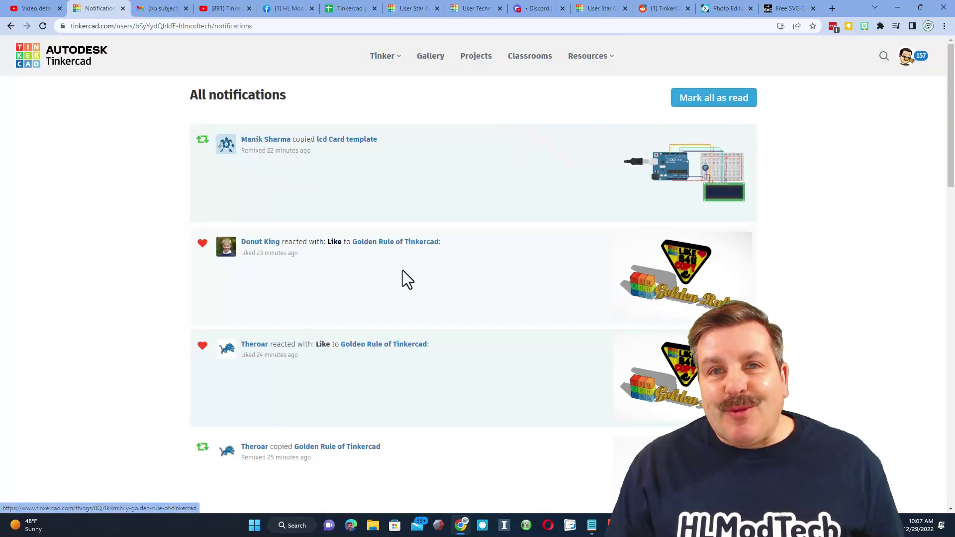
pyautogui.scroll(-1, 225, 284)
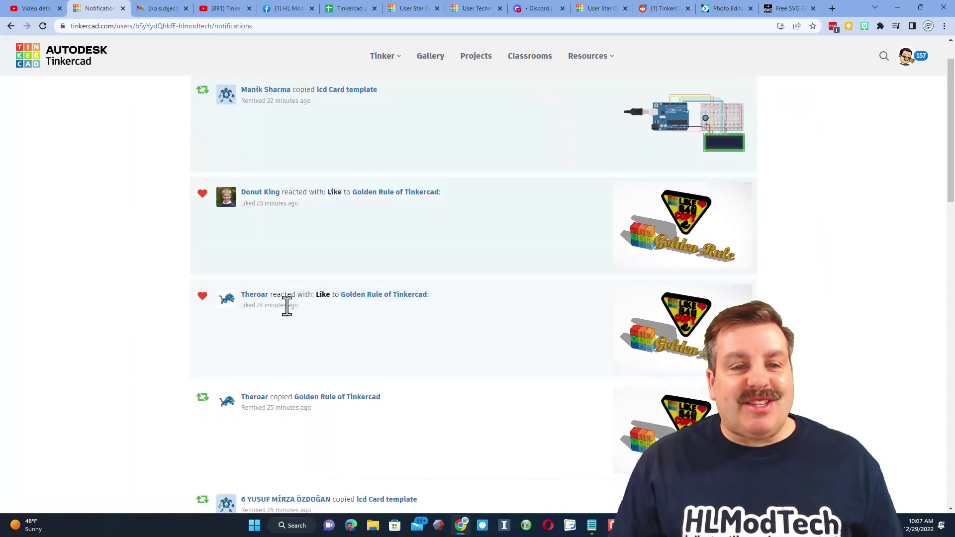